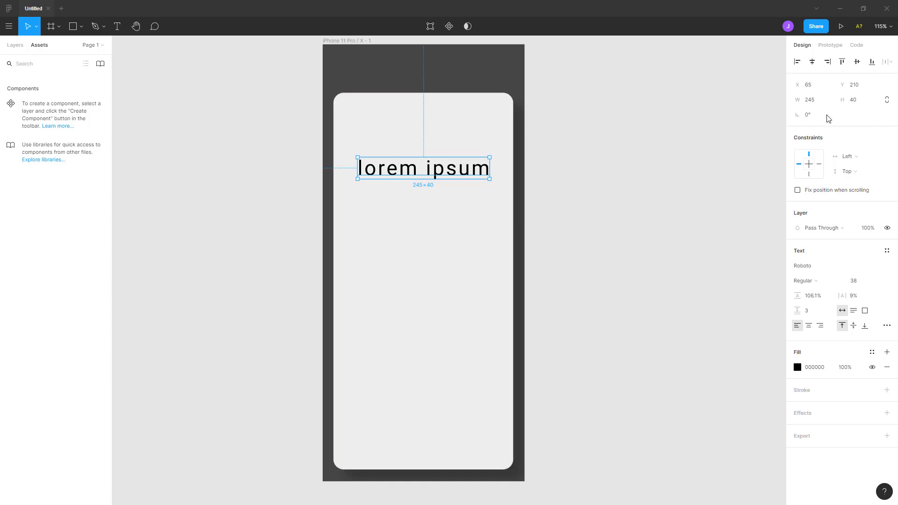
- Reselect the lorem ipsum text in Figma and browse the available font list, then close it
click(445, 184)
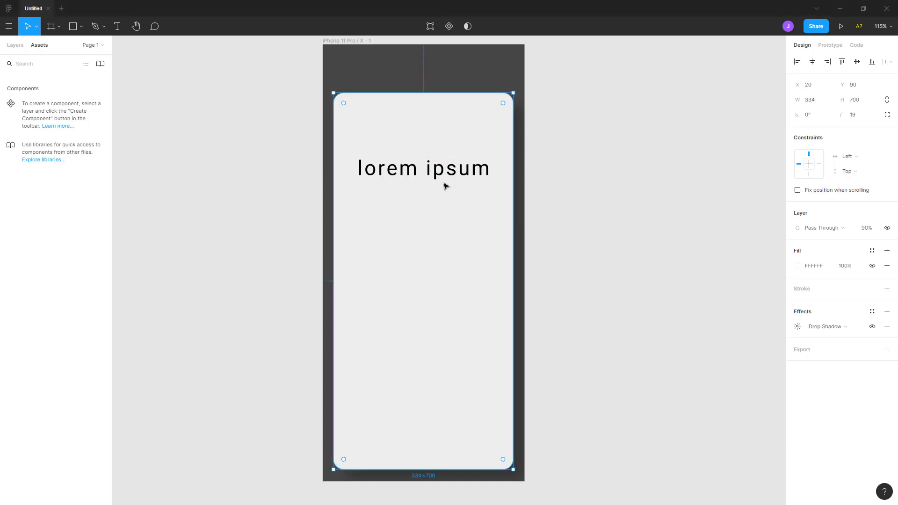
click(446, 174)
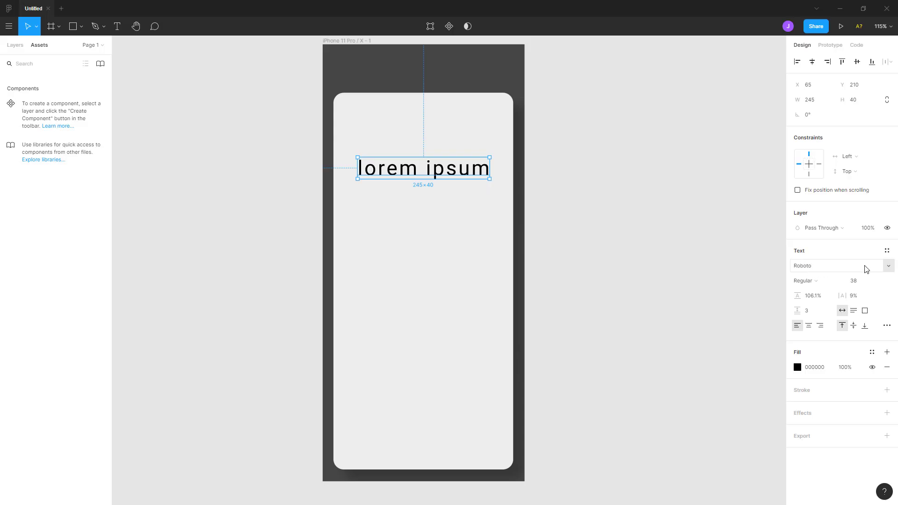
click(888, 266)
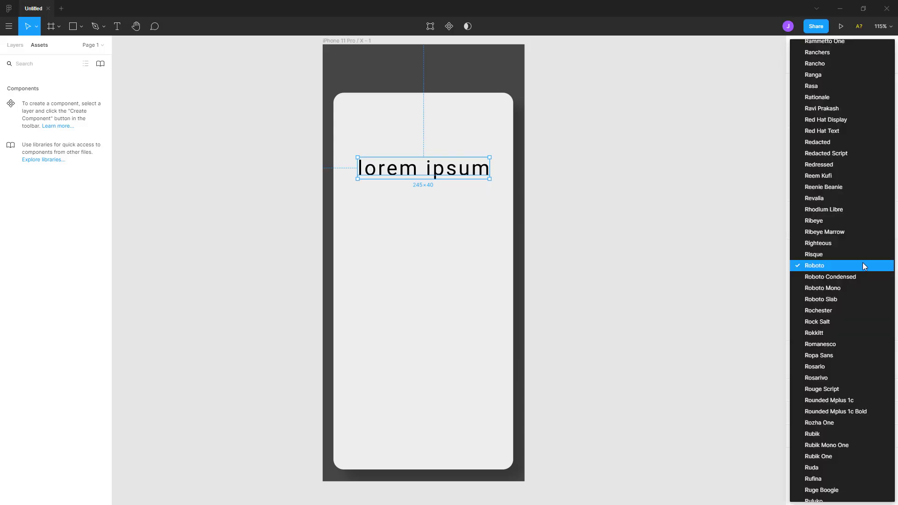
scroll(863, 262, down, 10)
scroll(857, 273, up, 20)
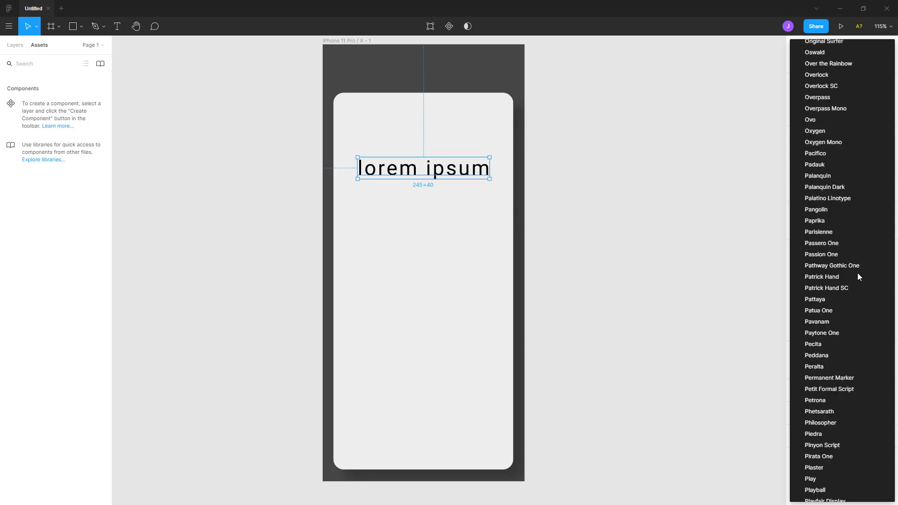
scroll(857, 275, up, 20)
scroll(857, 275, down, 15)
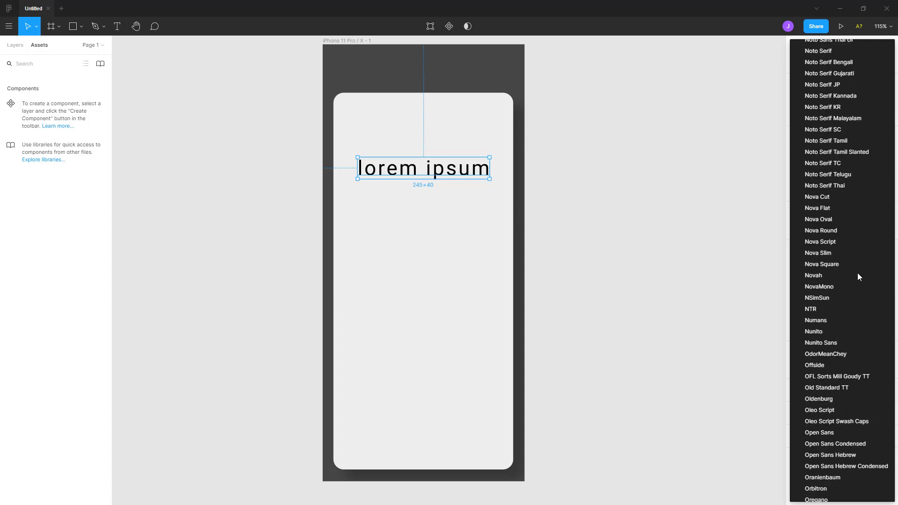
scroll(857, 273, down, 20)
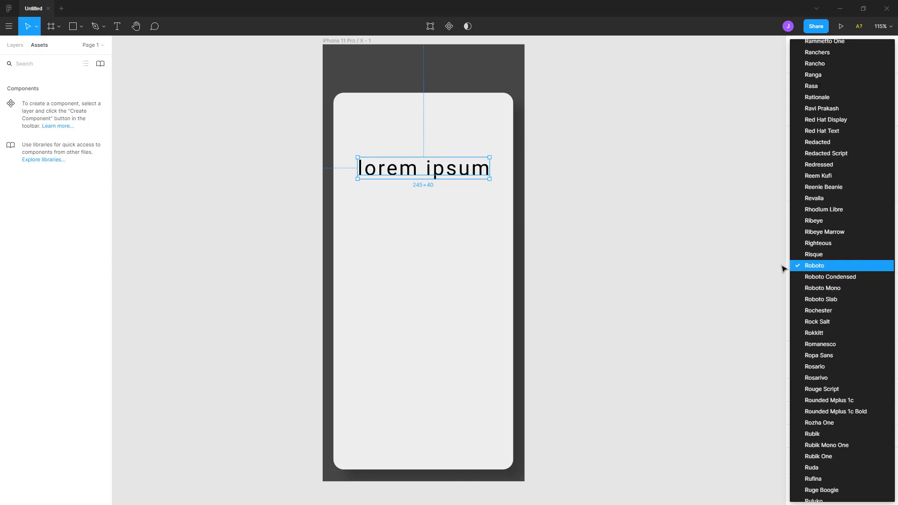
click(769, 268)
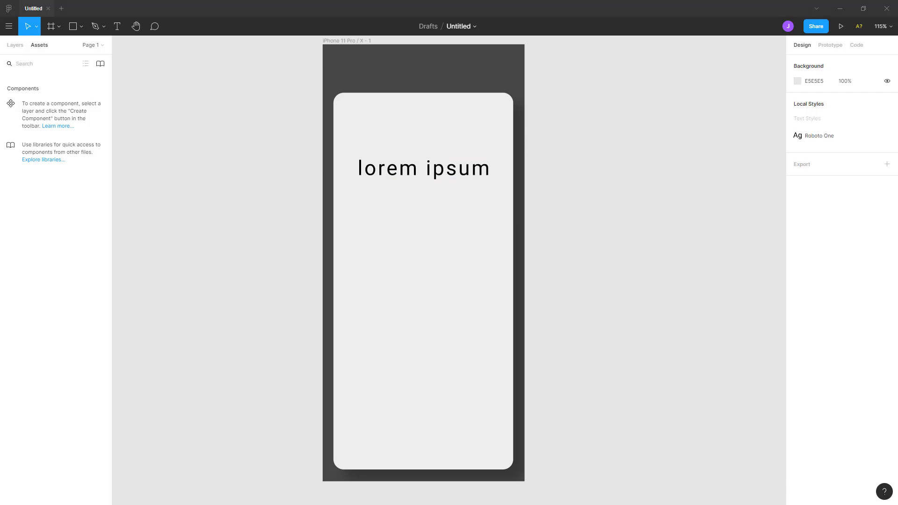
- In Google Fonts, add Roboto, Sen and Inter to the selection and review their download options
key(alt+Tab)
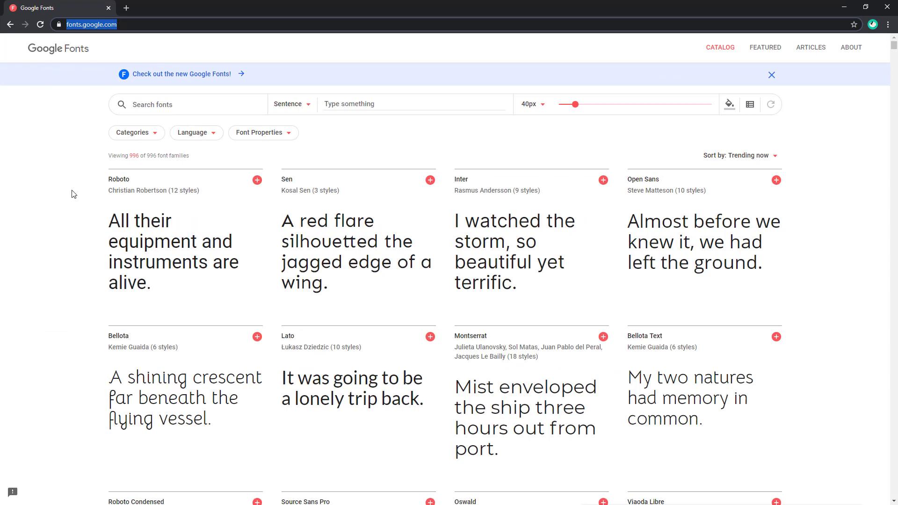
click(257, 181)
click(430, 180)
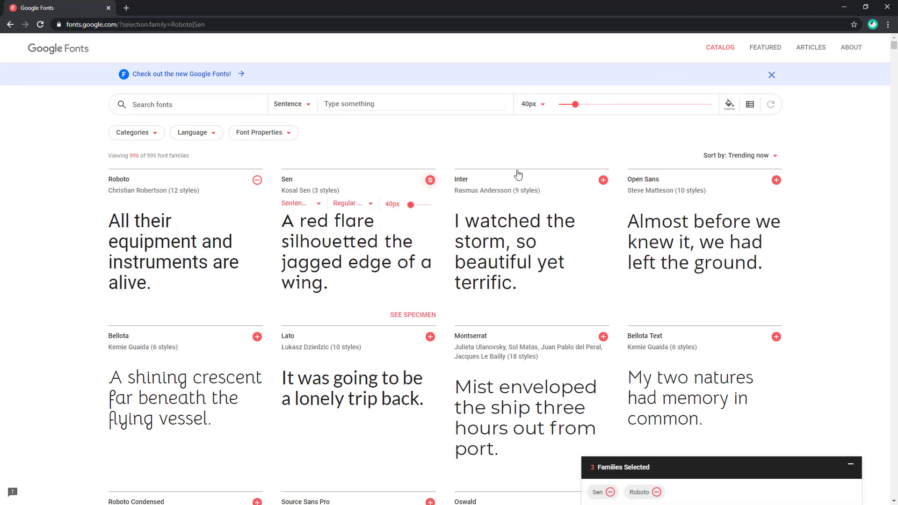
click(604, 181)
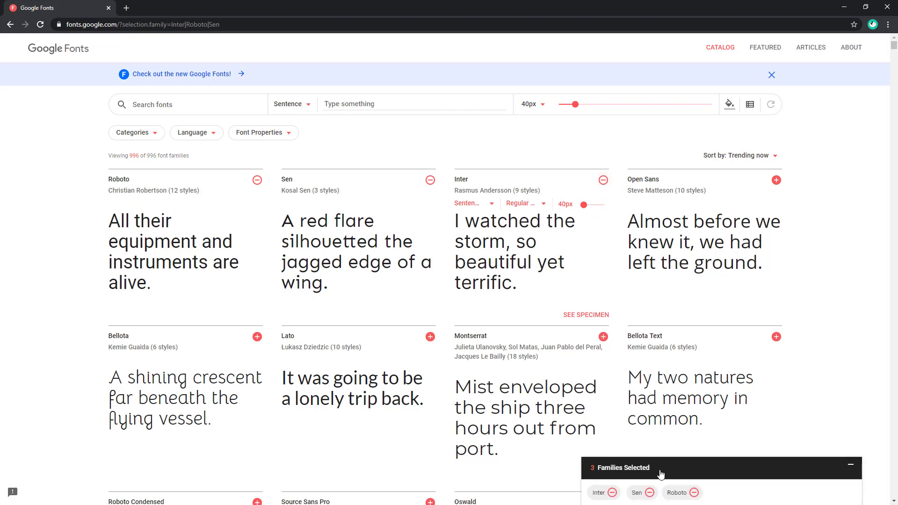
click(667, 497)
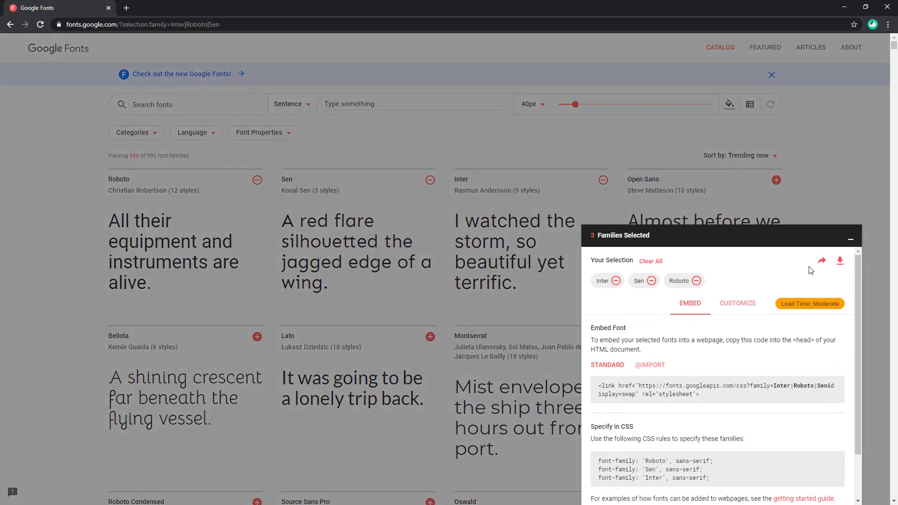
click(839, 263)
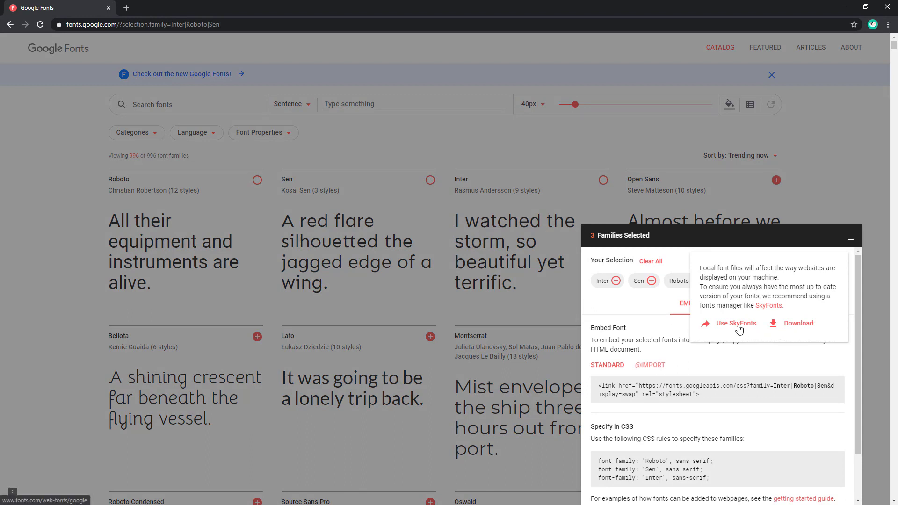
click(607, 130)
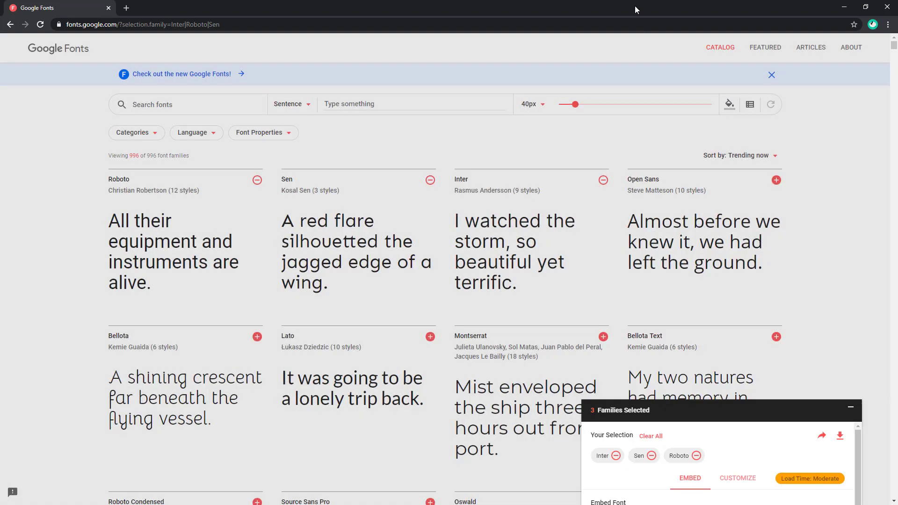
click(843, 6)
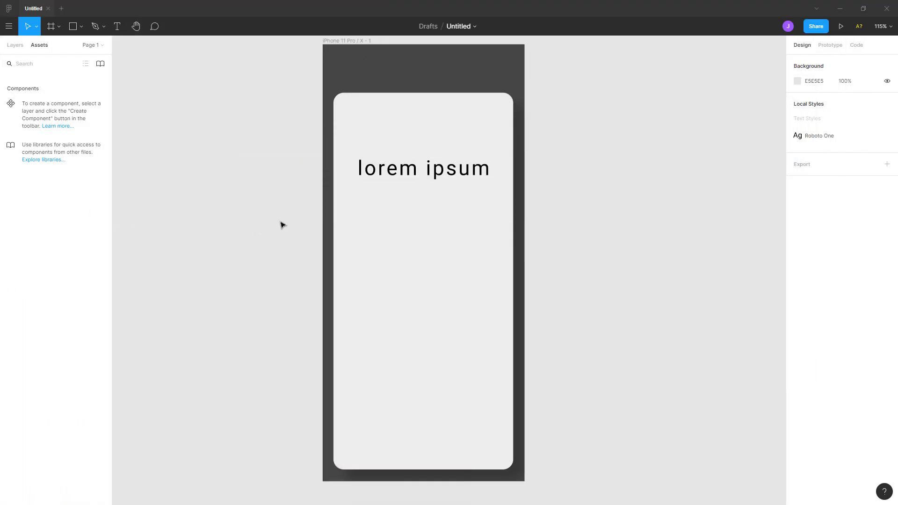
click(398, 172)
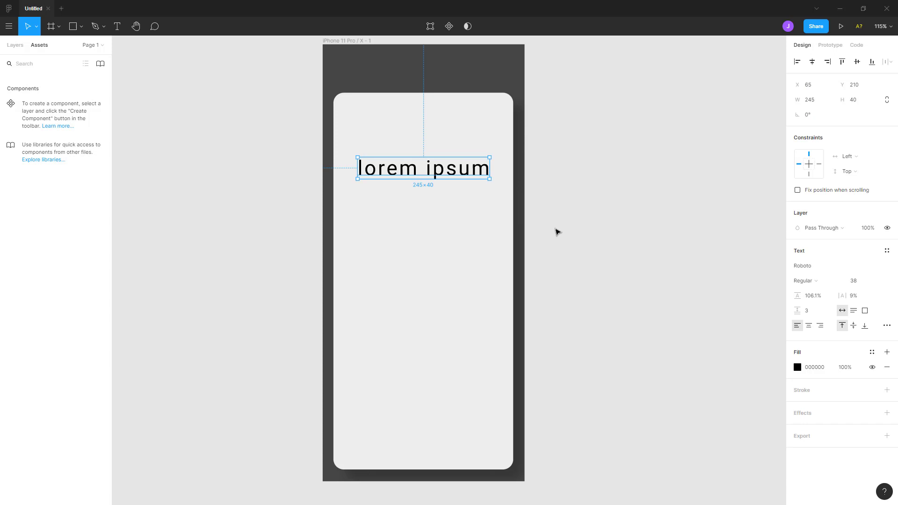
click(825, 267)
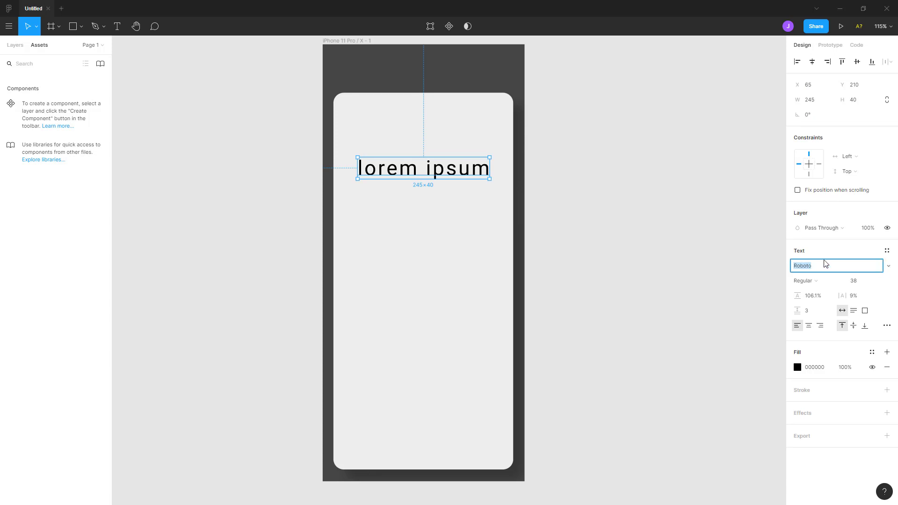
key(Up)
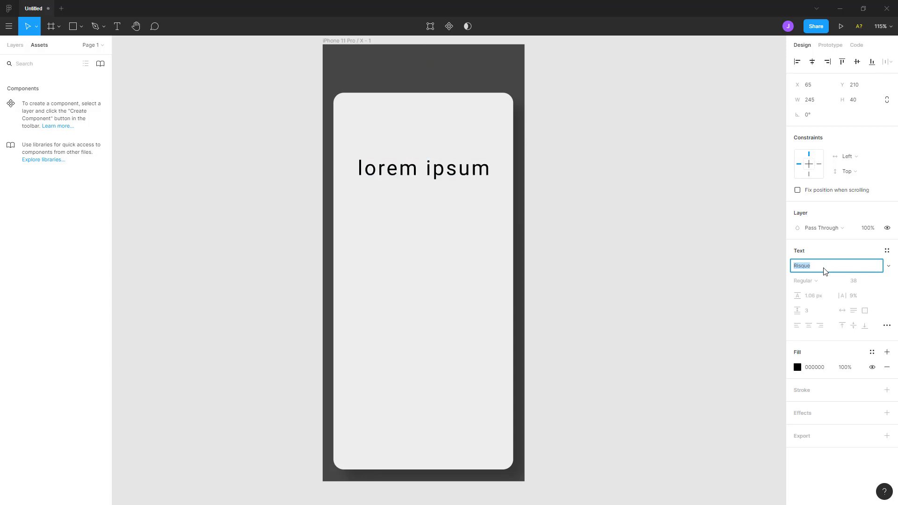
key(Down)
key(Down)
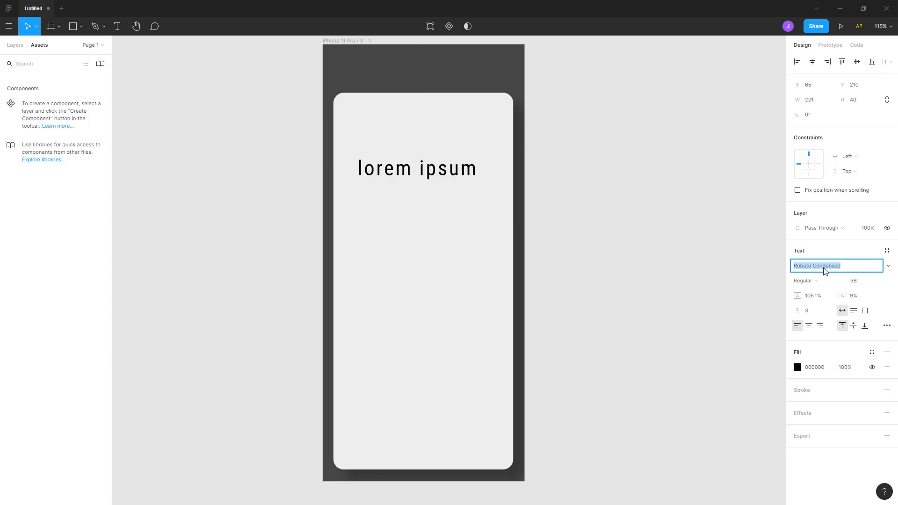
key(Up)
click(752, 288)
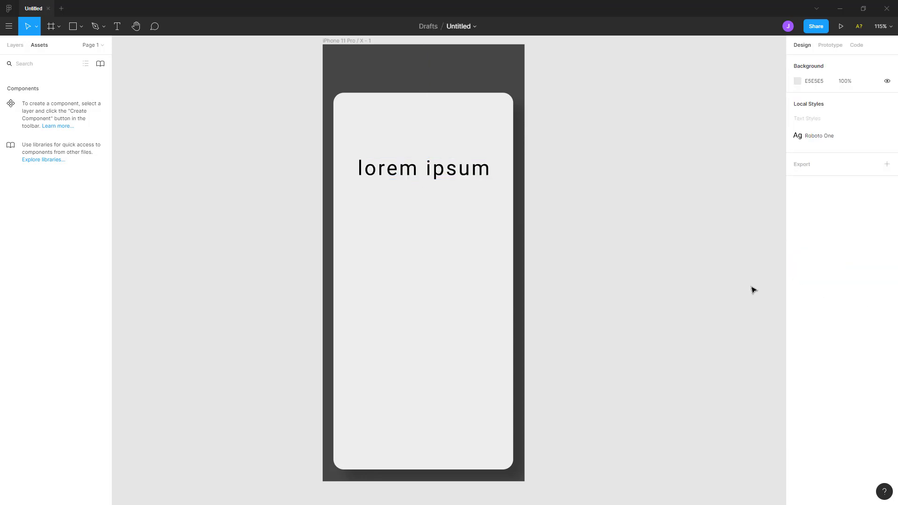
click(406, 175)
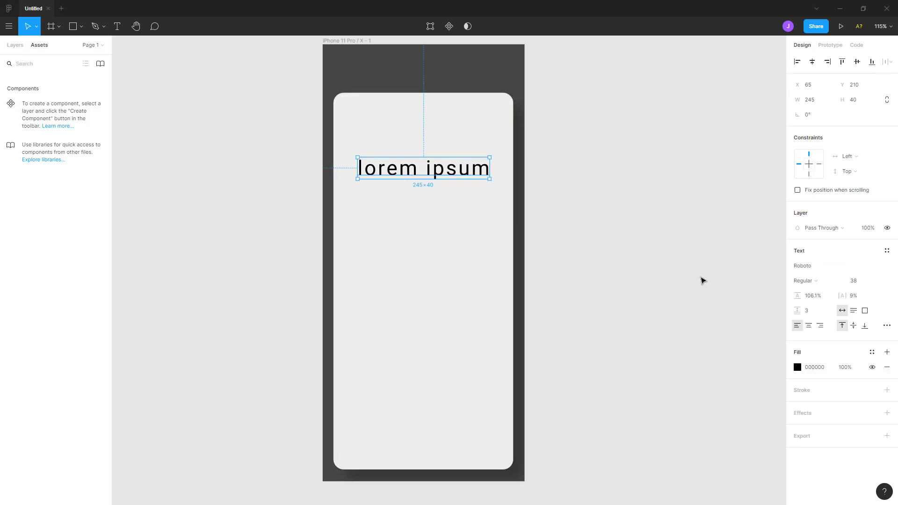
click(840, 284)
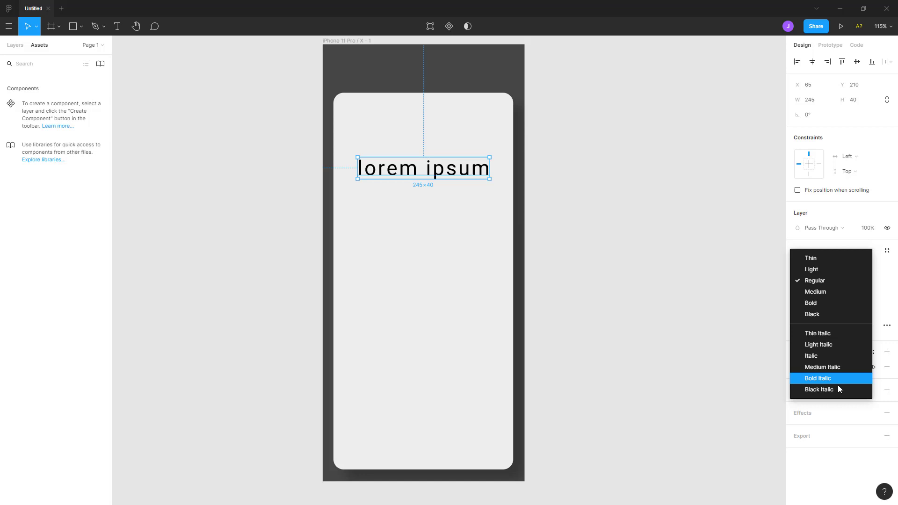
click(818, 283)
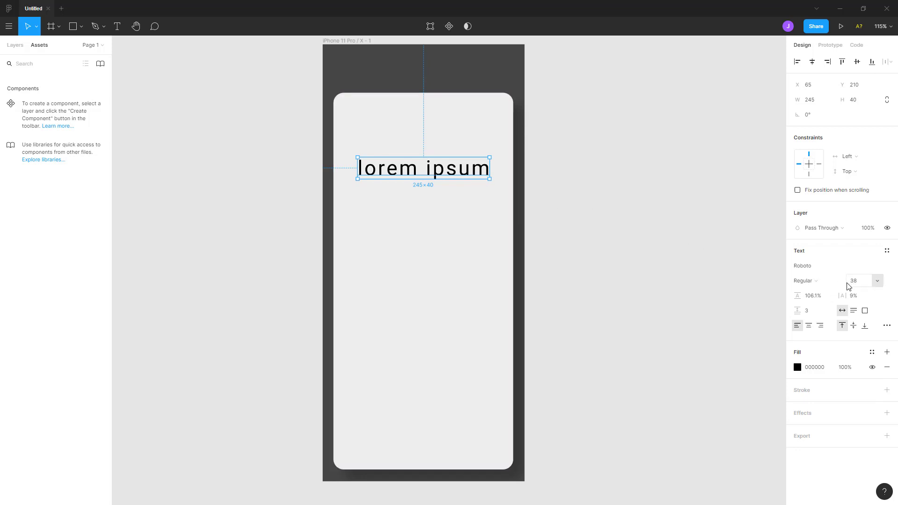
- Set the lorem ipsum text to size 48, narrow its box, then delete the text layer
click(878, 281)
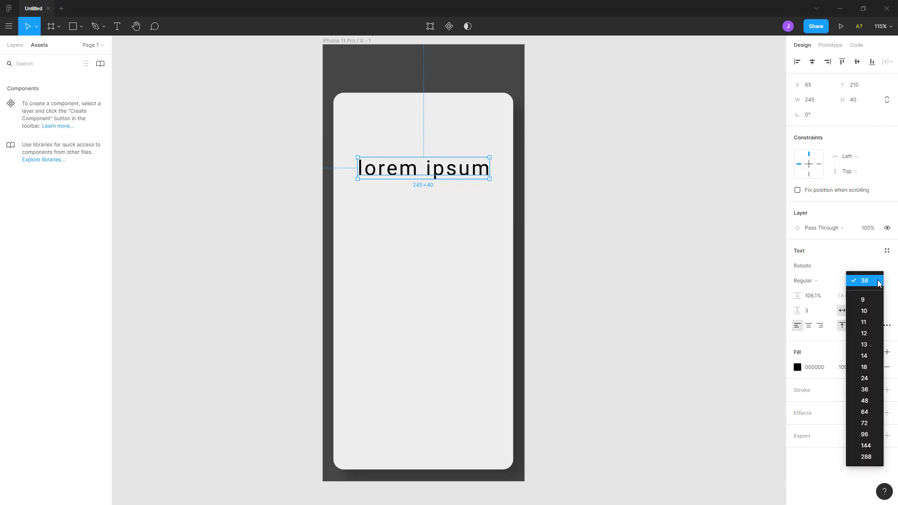
click(865, 401)
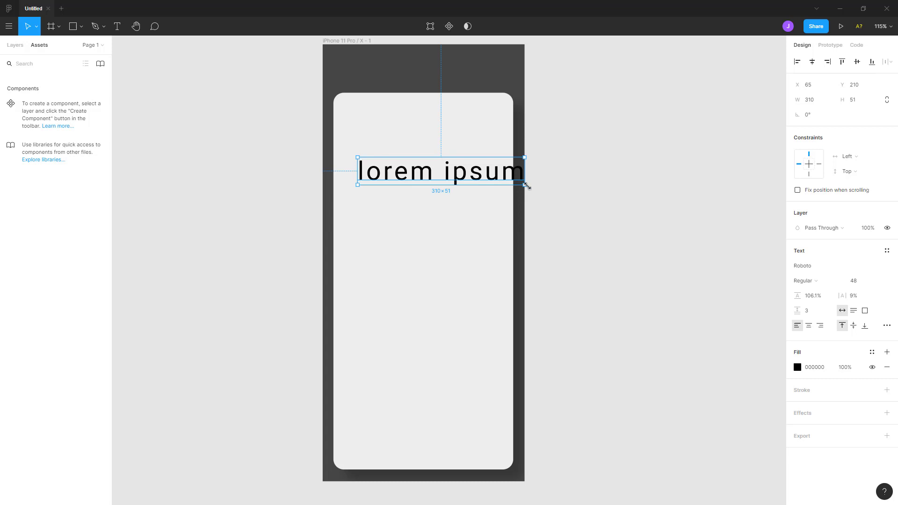
drag(524, 185, 501, 178)
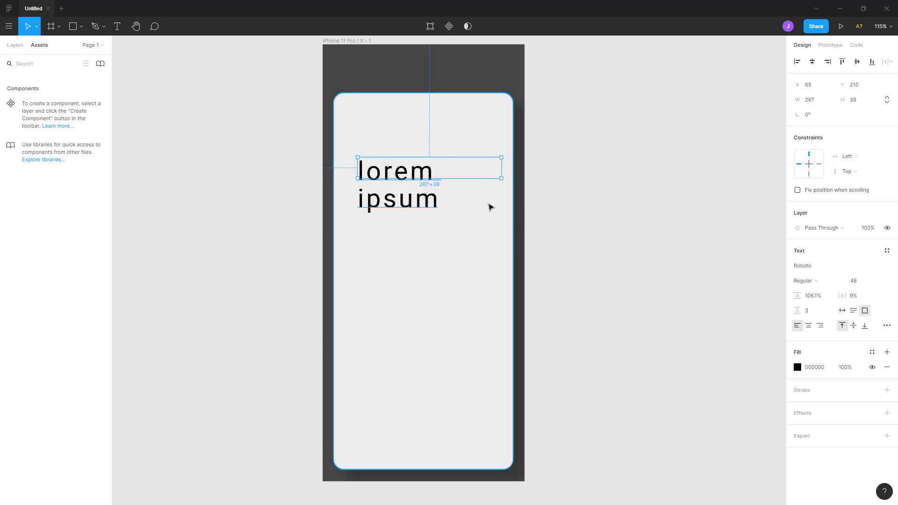
key(Delete)
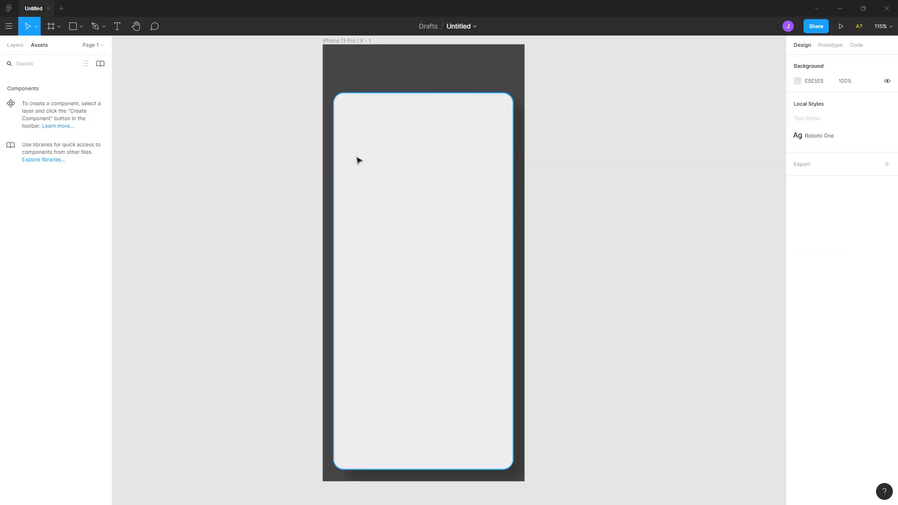
- Add a new 'Lorem Ipsum' text line inside the card using the Text tool
click(118, 28)
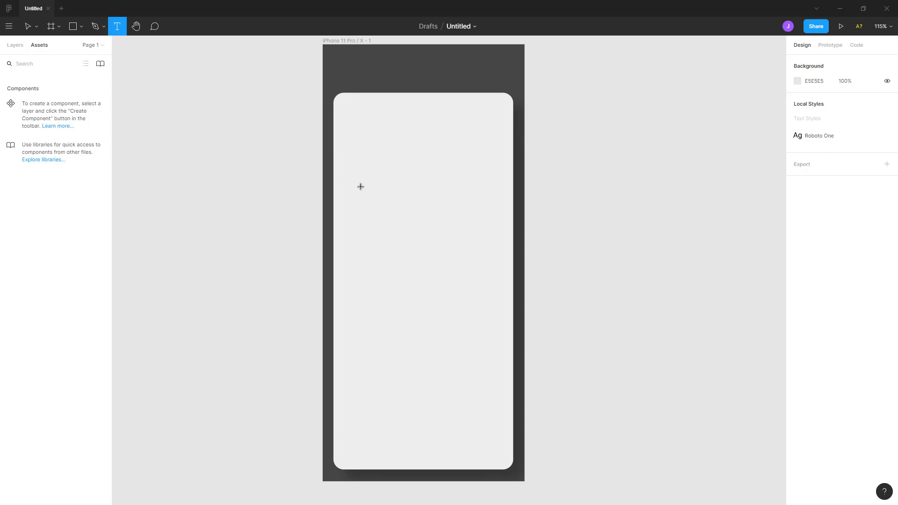
click(357, 166)
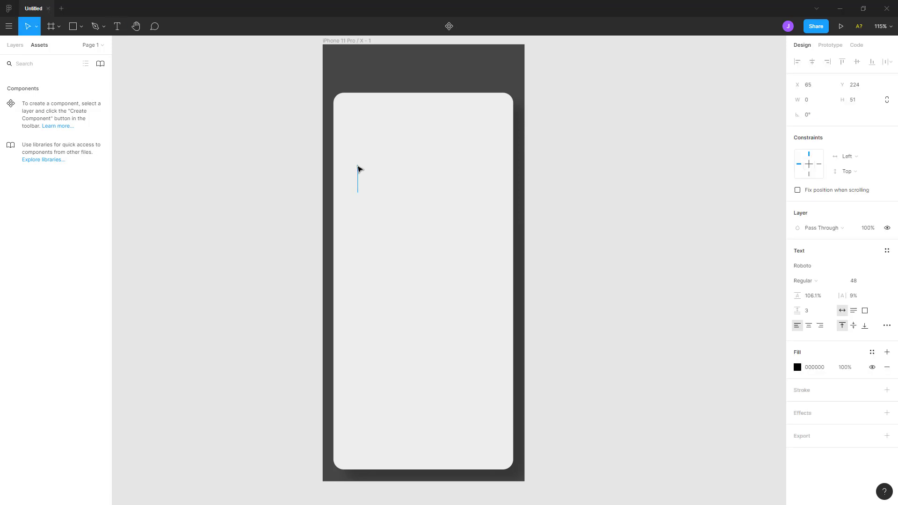
text(Lo)
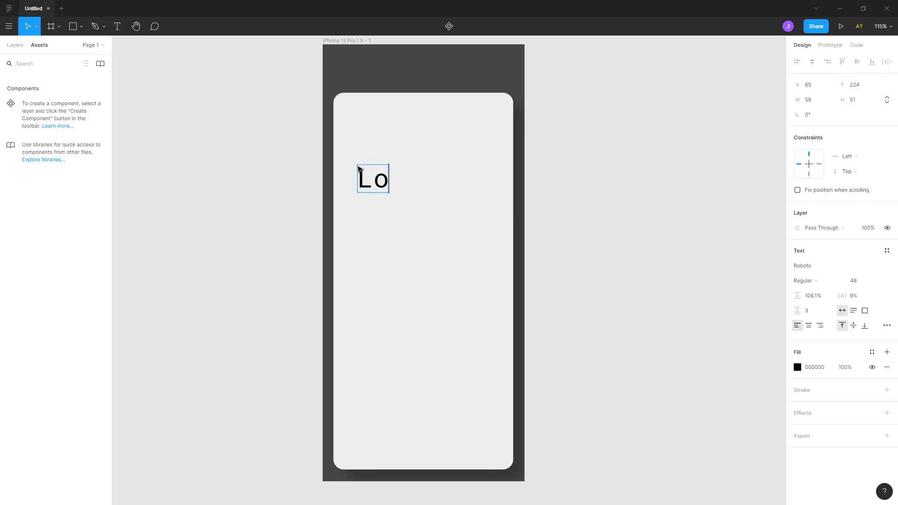
text(rem Ipsum)
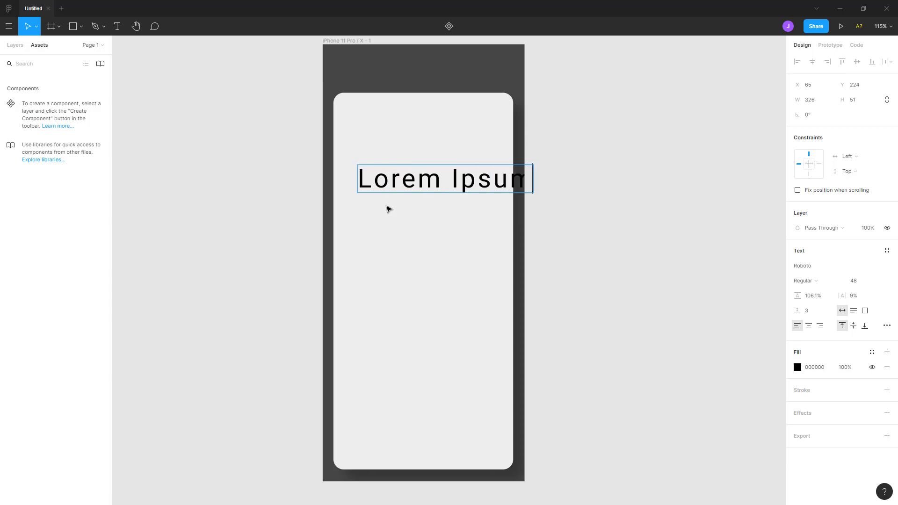
key(Escape)
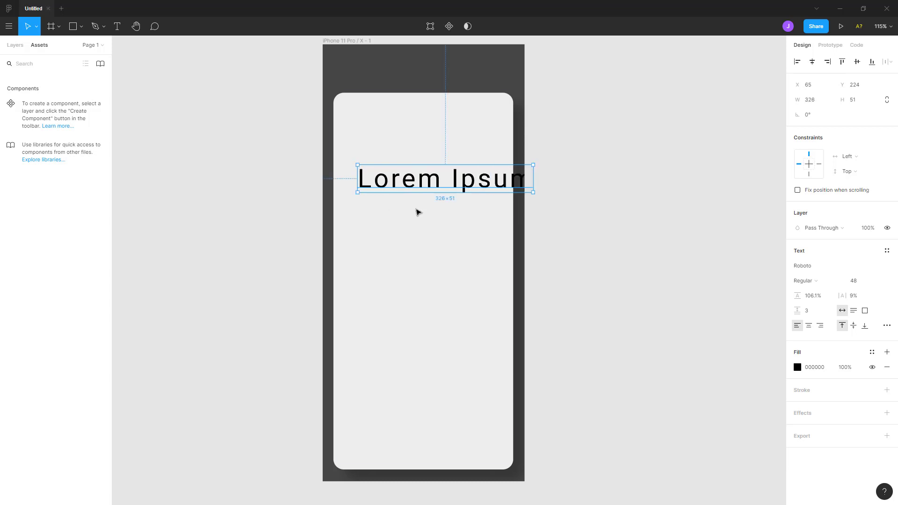
- Make the Lorem Ipsum box auto-height, 305 wide at x 36, with font size 13
click(855, 313)
drag(532, 179, 507, 177)
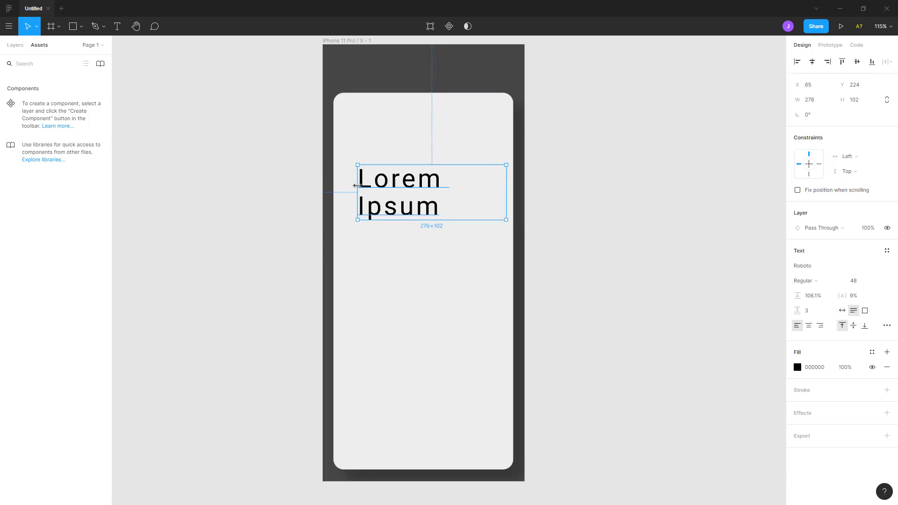
drag(356, 189, 341, 187)
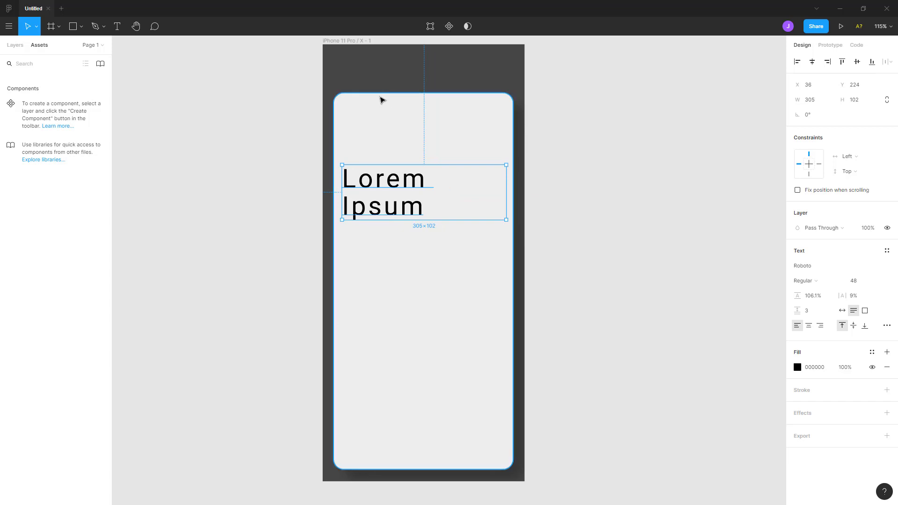
double_click(407, 208)
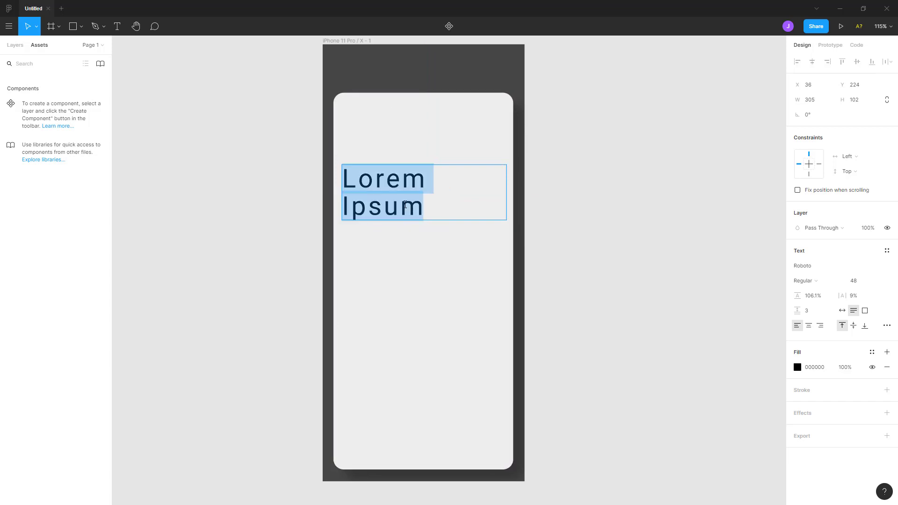
click(880, 282)
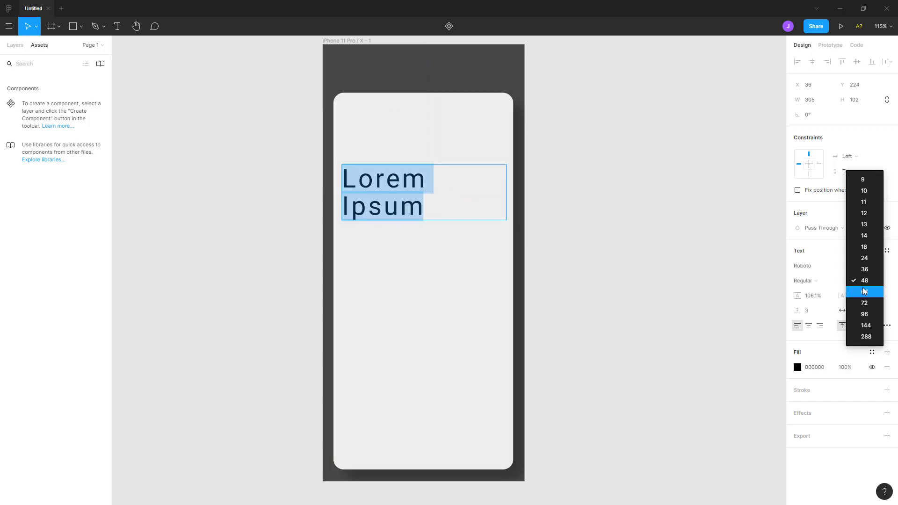
click(864, 224)
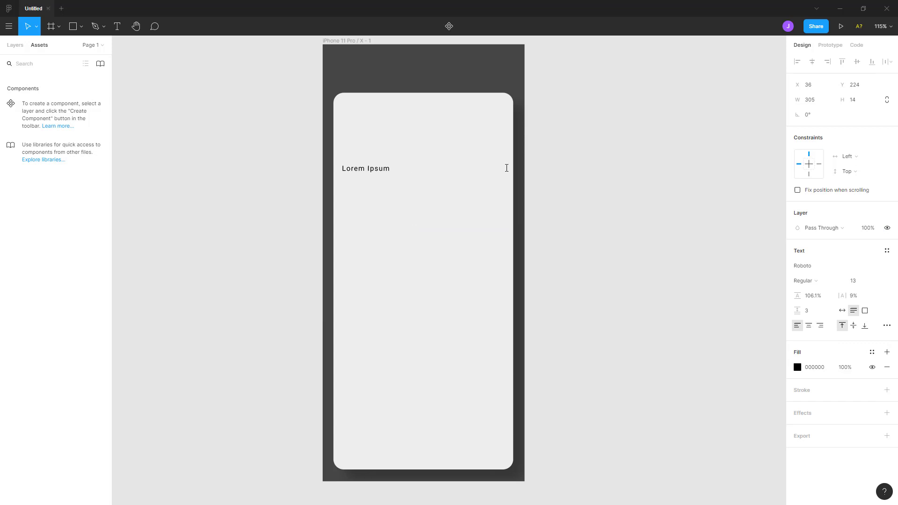
- Copy the Lorem Ipsum text and paste it repeatedly to build the first paragraph
double_click(408, 168)
click(408, 168)
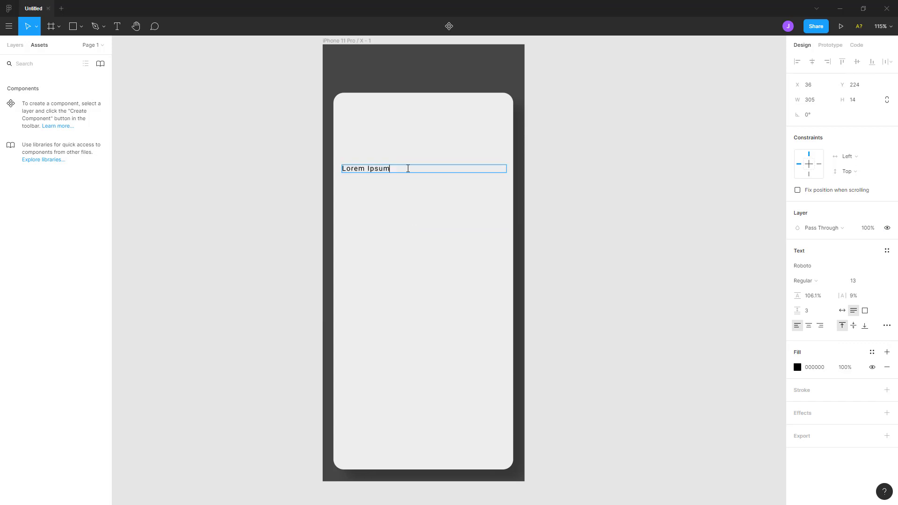
key(ctrl+a)
click(408, 169)
key(ctrl+v)
key(ctrl+v)
key(ctrl+v)
key(ctrl+v)
key(ctrl+v)
key(ctrl+v)
key(ctrl+v)
key(ctrl+v)
key(ctrl+v)
key(ctrl+v)
key(ctrl+v)
key(ctrl+v)
key(ctrl+v)
key(ctrl+v)
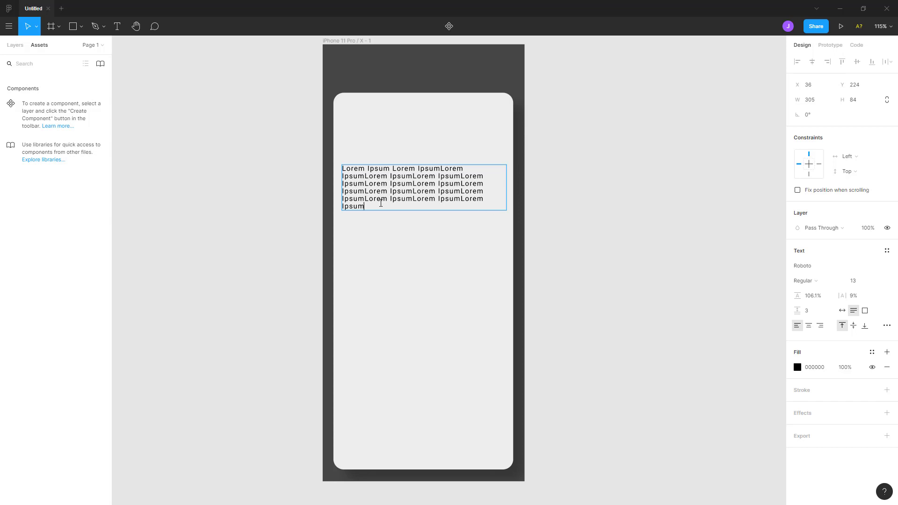
- Add a blank line and paste more Lorem Ipsum copies as a second paragraph
key(Return)
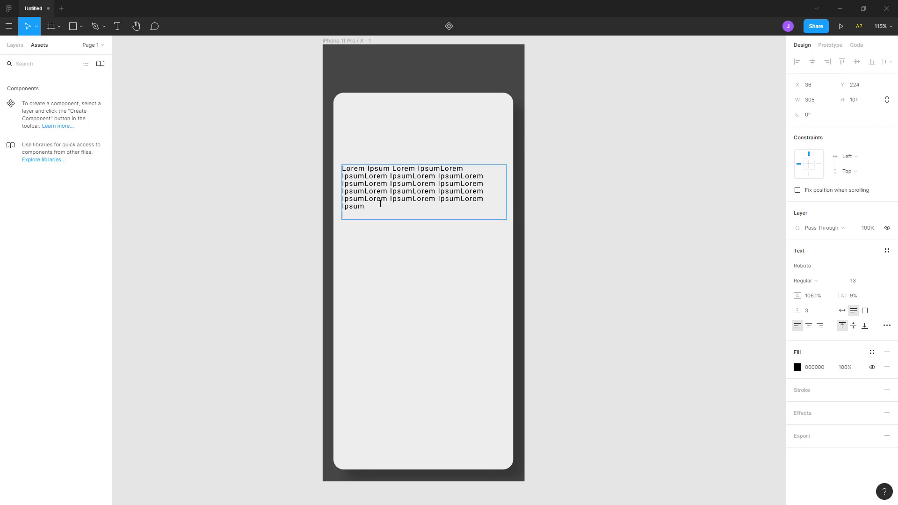
key(Return)
key(ctrl+v)
key(ctrl+v)
key(ctrl+v)
key(ctrl+v)
key(ctrl+v)
key(ctrl+v)
key(ctrl+v)
key(ctrl+v)
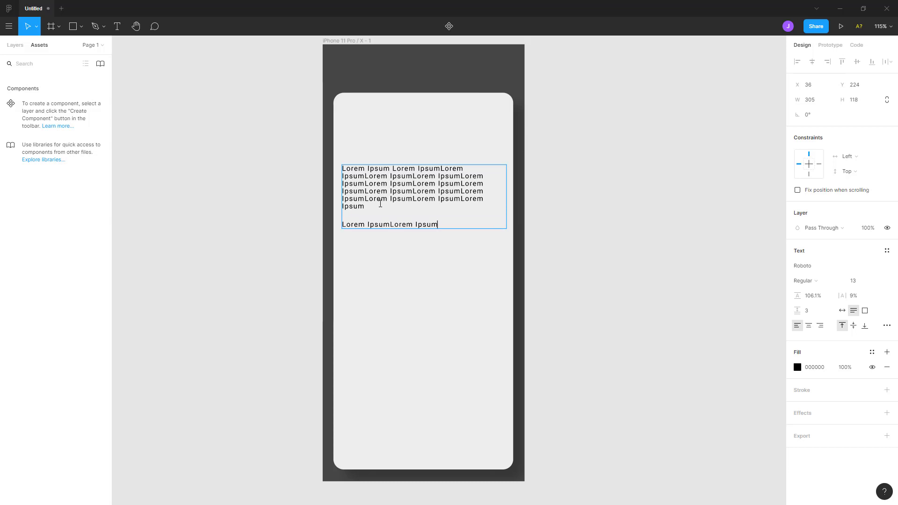
key(ctrl+v)
key(ctrl+v)
key(ctrl+v)
key(ctrl+v)
key(ctrl+v)
key(ctrl+v)
key(ctrl+v)
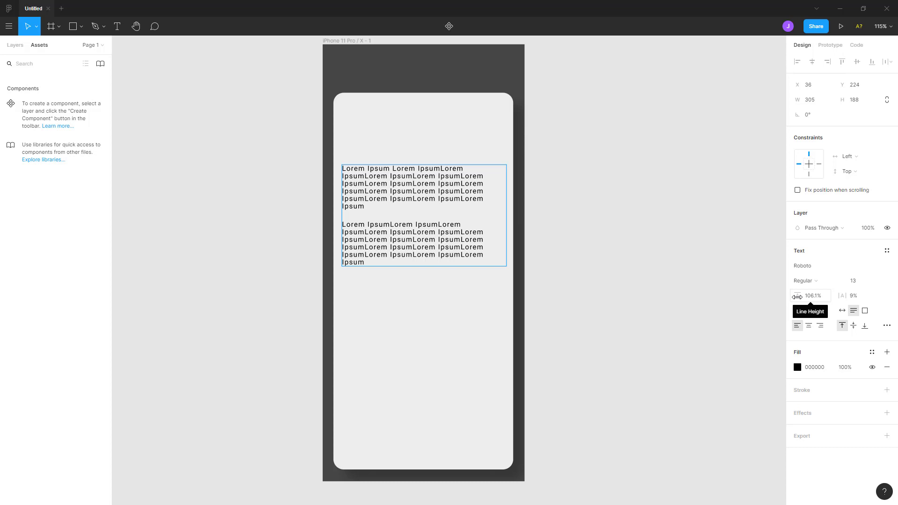
- Select all the text and widen paragraph spacing to 19, tweaking line height and letter spacing
drag(797, 296, 790, 298)
key(ctrl+a)
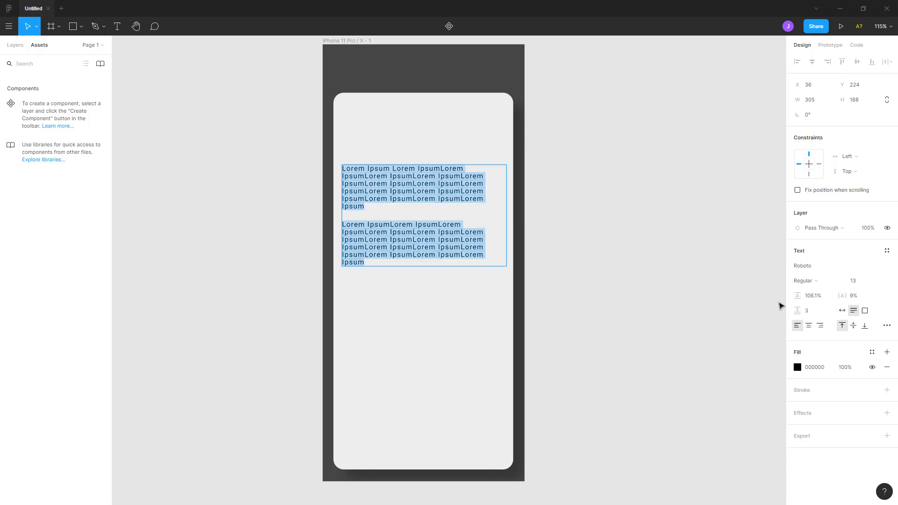
drag(795, 296, 778, 303)
drag(796, 310, 812, 312)
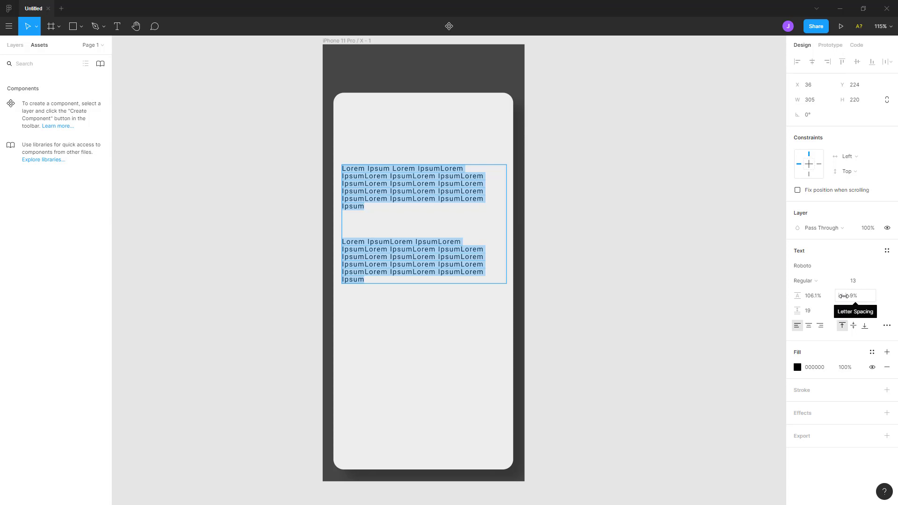
mouse_move(843, 295)
mouse_down()
mouse_move(852, 300)
mouse_move(829, 296)
mouse_up()
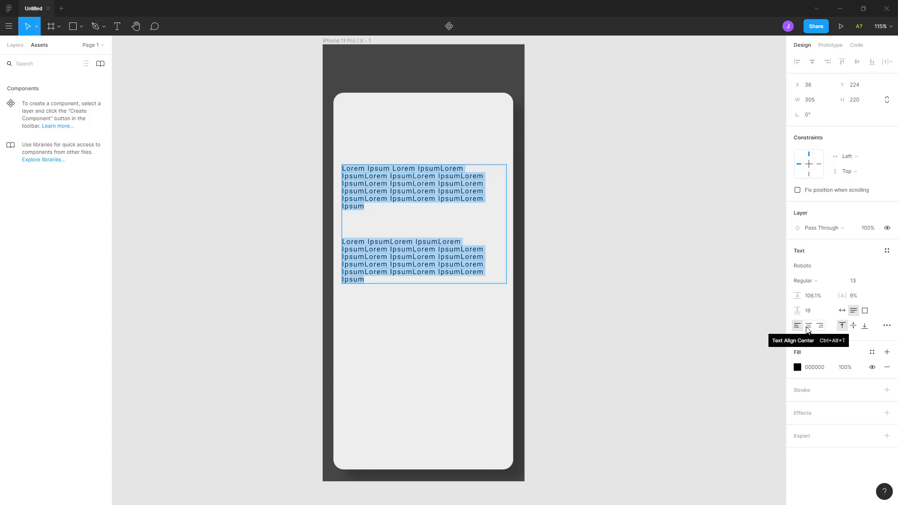
- Try centre and right alignment on the paragraphs, then settle on left alignment
click(807, 327)
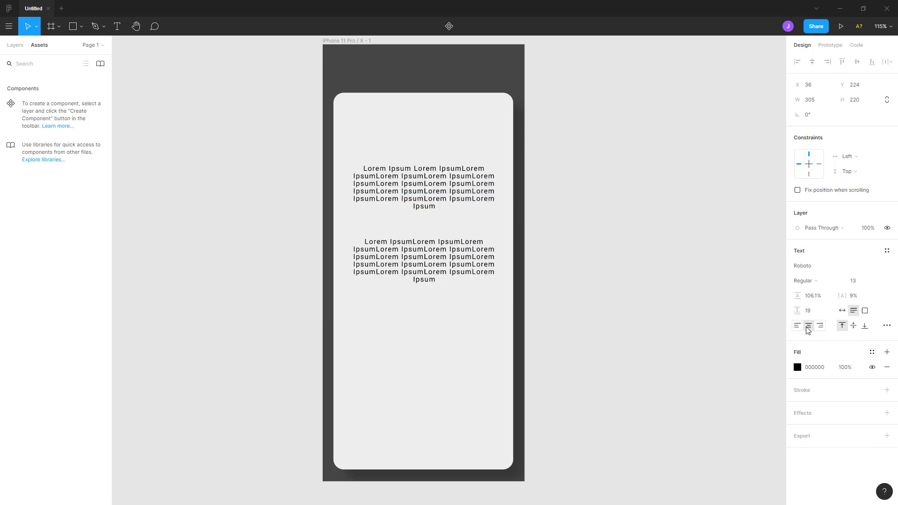
click(820, 329)
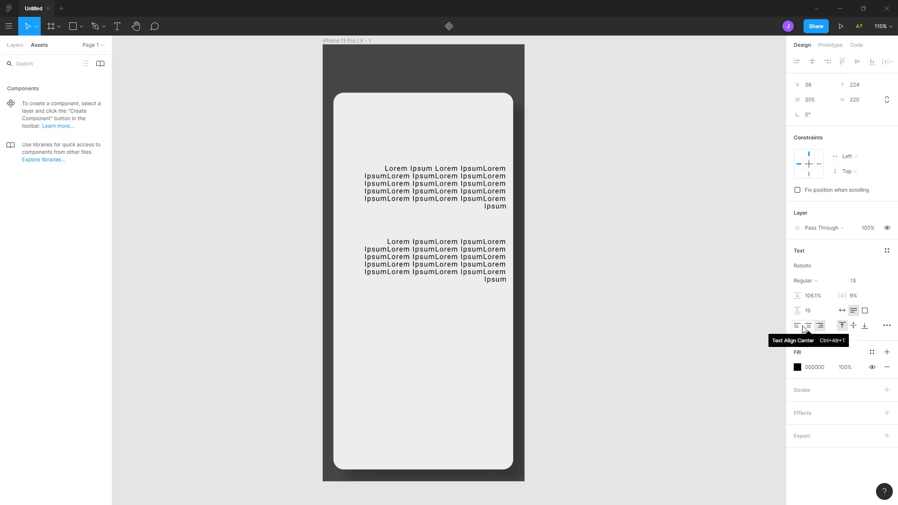
click(797, 326)
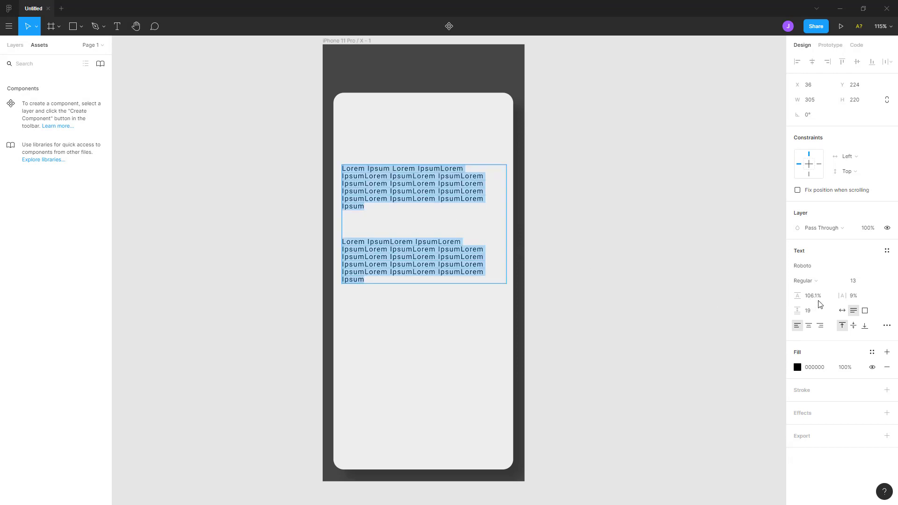
click(887, 326)
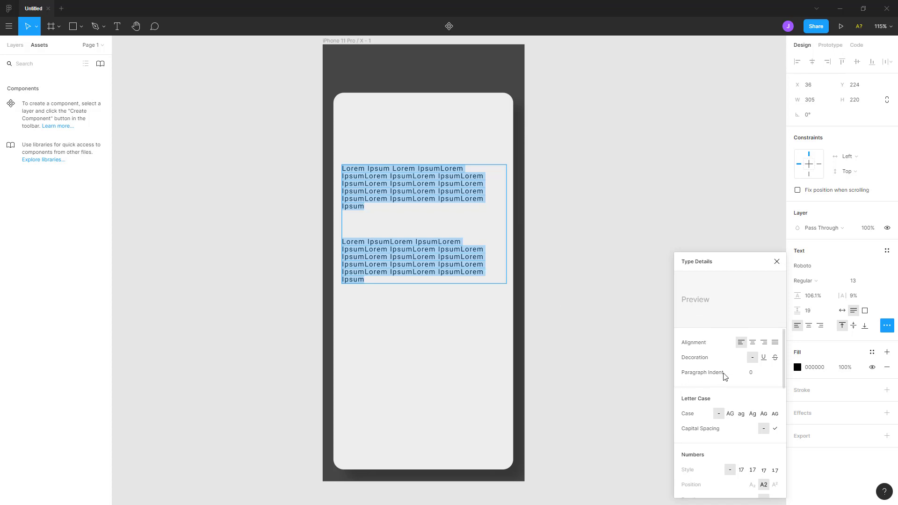
scroll(725, 377, down, 3)
scroll(726, 404, down, 5)
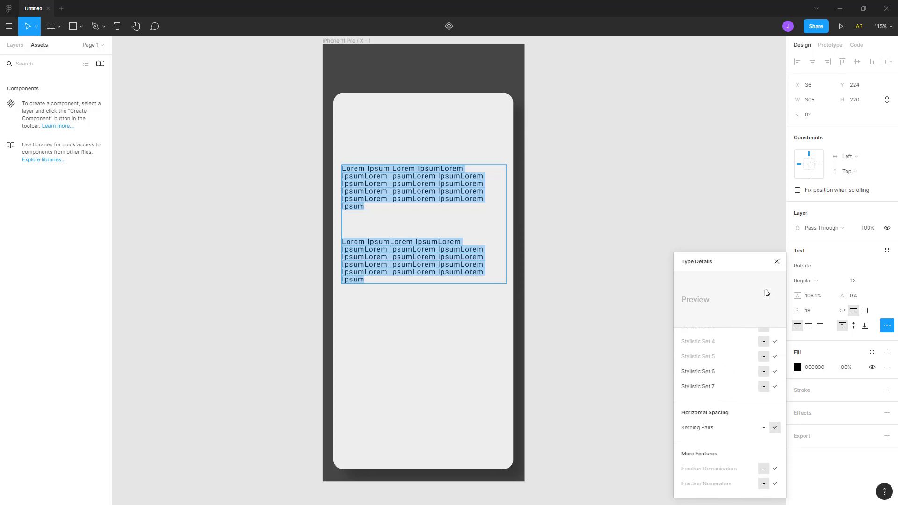
click(776, 263)
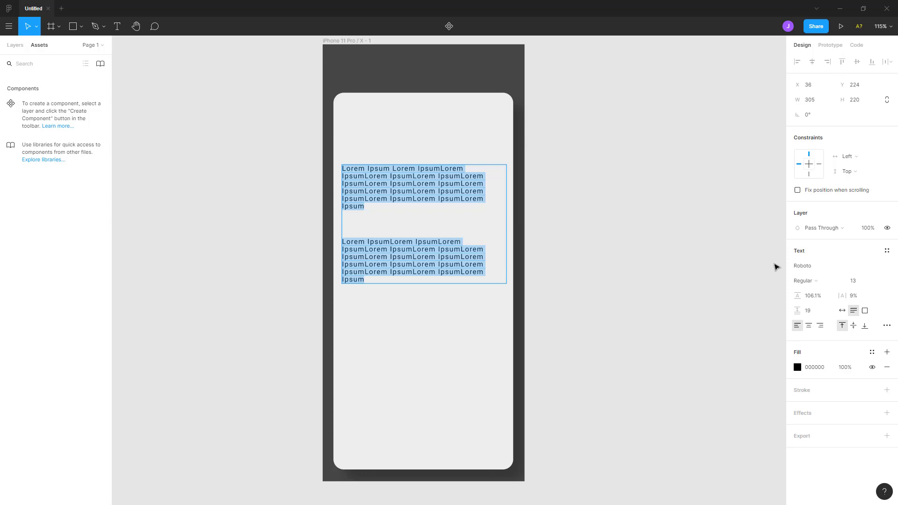
- Select the second paragraph and change its fill colour to grey 898989
click(468, 277)
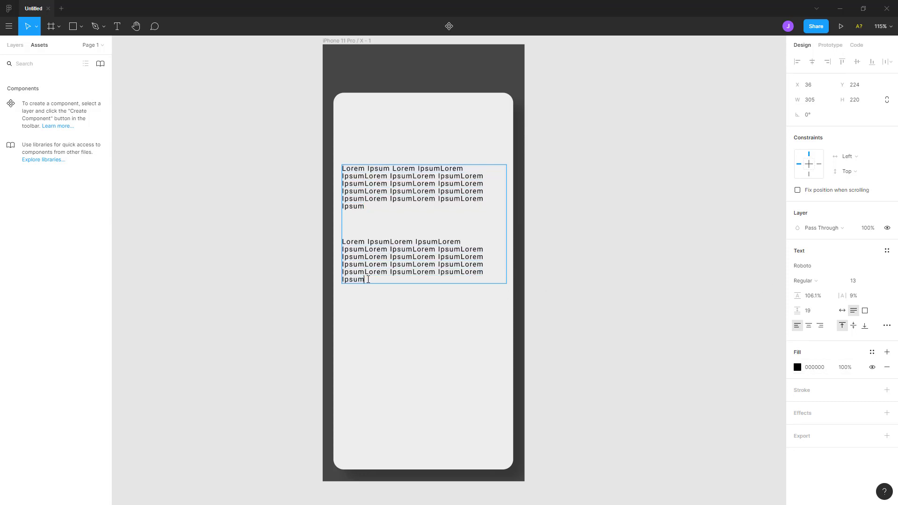
drag(368, 279, 342, 241)
click(797, 367)
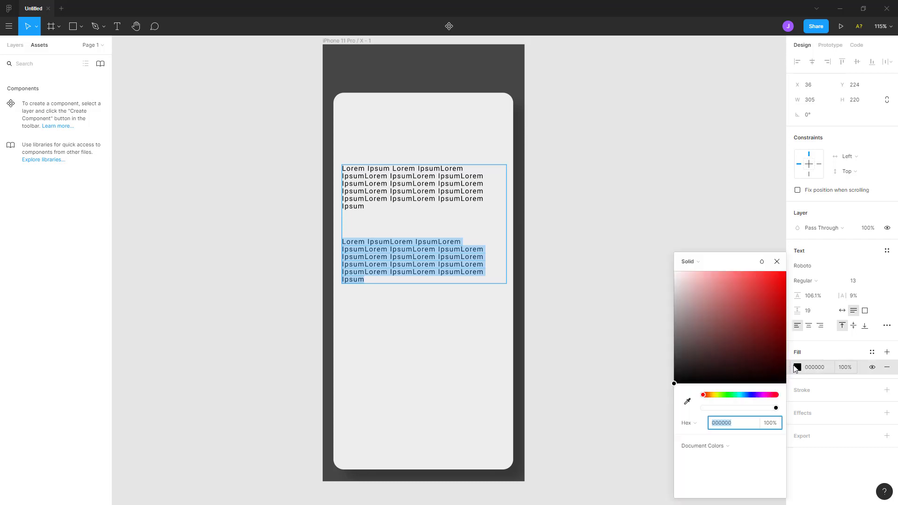
drag(697, 304, 666, 329)
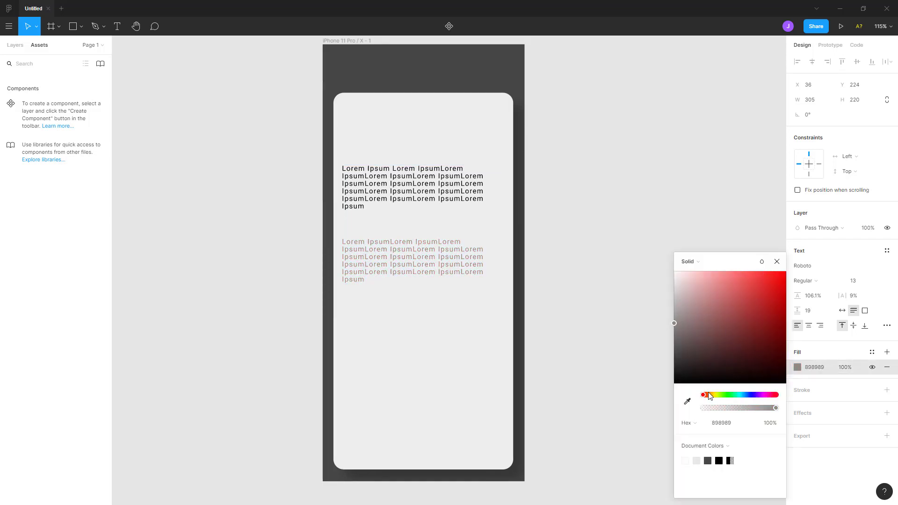
drag(710, 395, 707, 395)
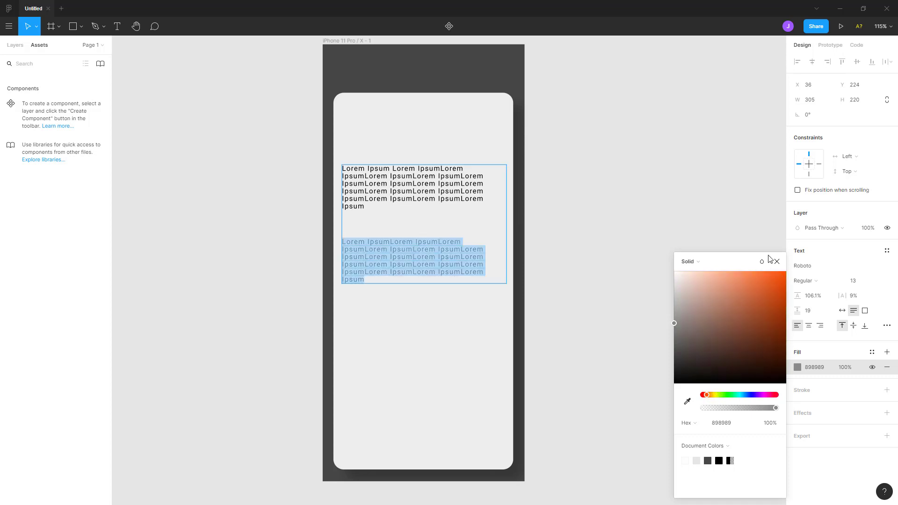
key(Escape)
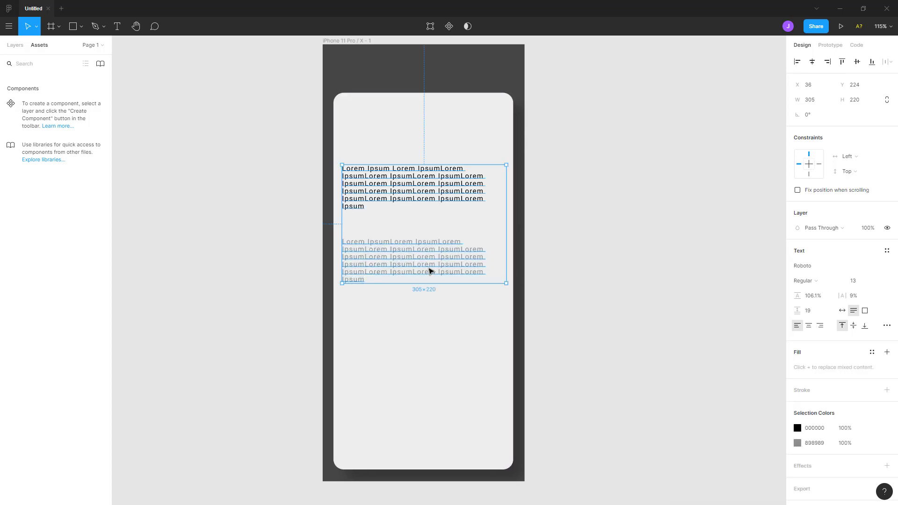
- Re-enter the text layer and select the whole grey second paragraph again
key(Return)
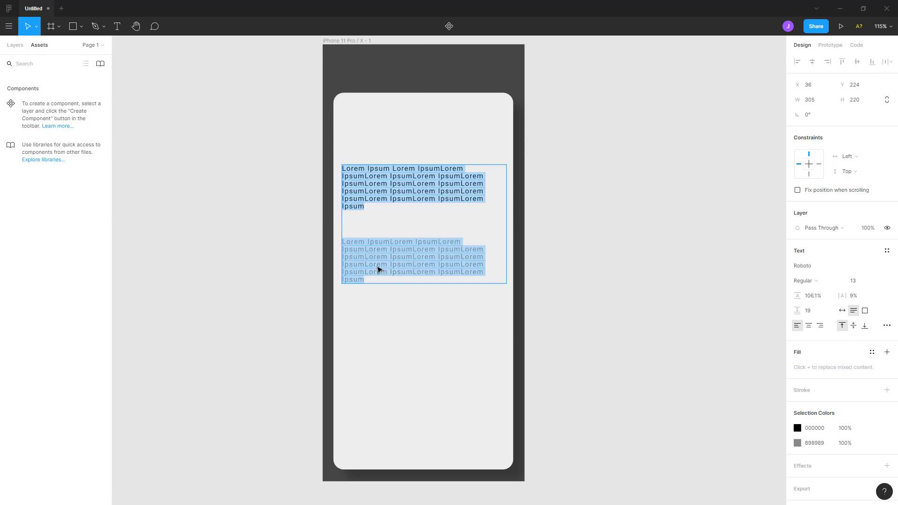
click(373, 270)
drag(373, 279, 342, 241)
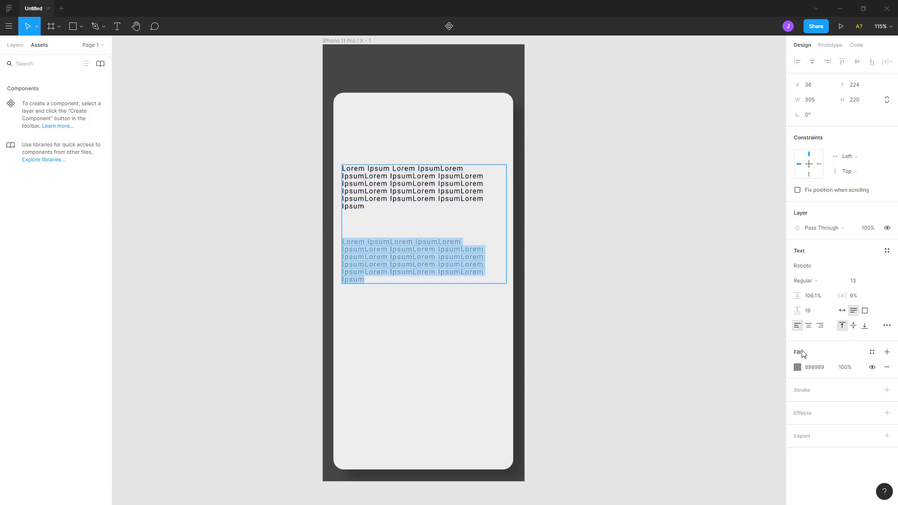
click(881, 281)
- Make the second paragraph size 36 with a 1px black stroke and white FFFFFF fill
click(867, 325)
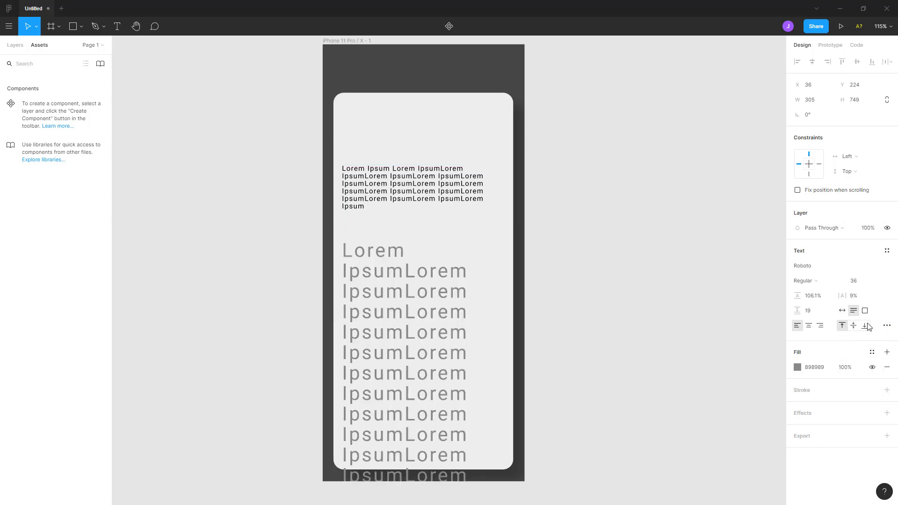
click(886, 390)
key(ctrl+a)
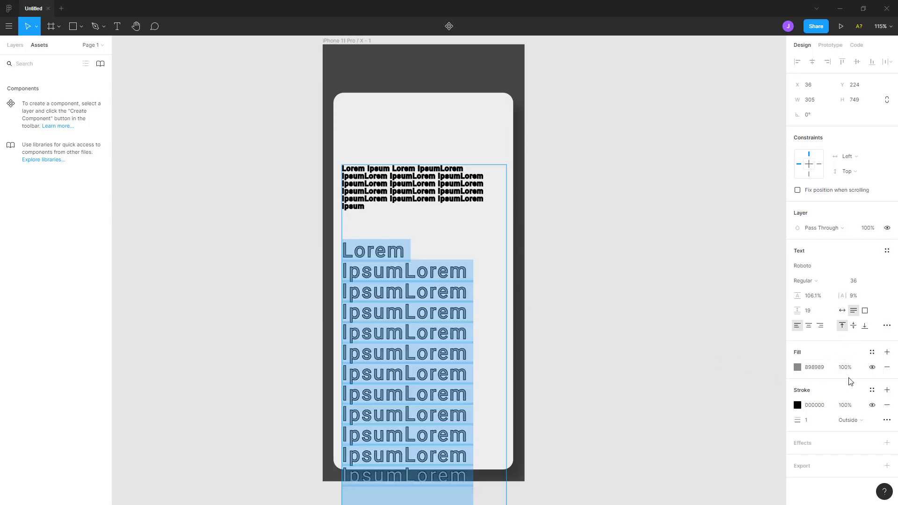
click(797, 367)
drag(763, 368, 612, 260)
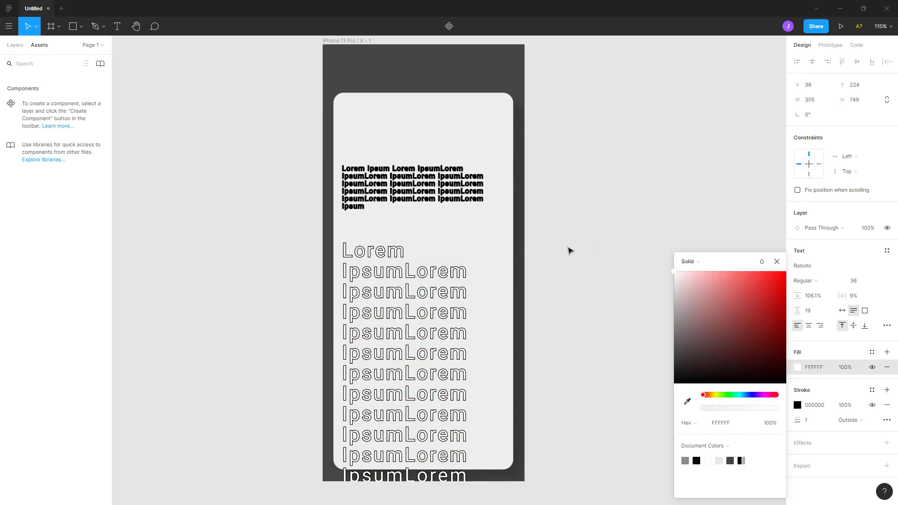
- Deselect everything to view the finished card with its outlined large paragraph
key(Escape)
key(Escape)
click(595, 300)
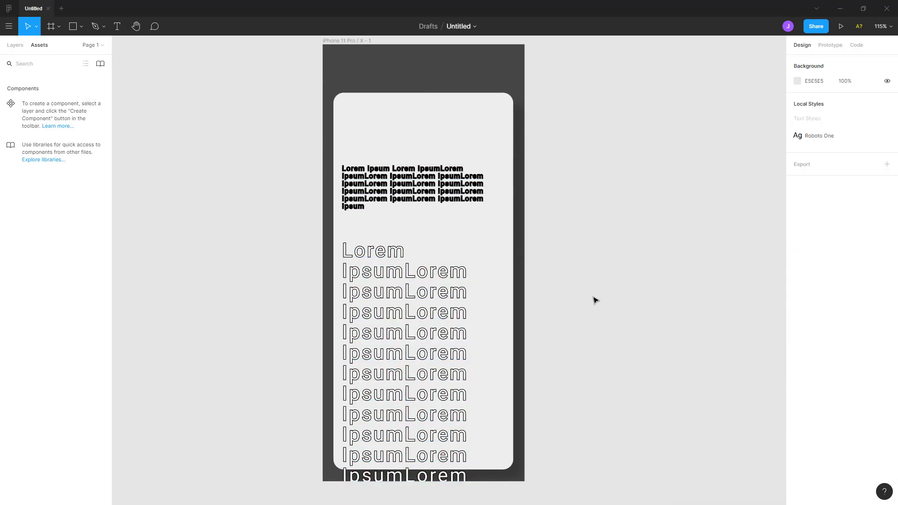
click(419, 310)
click(579, 305)
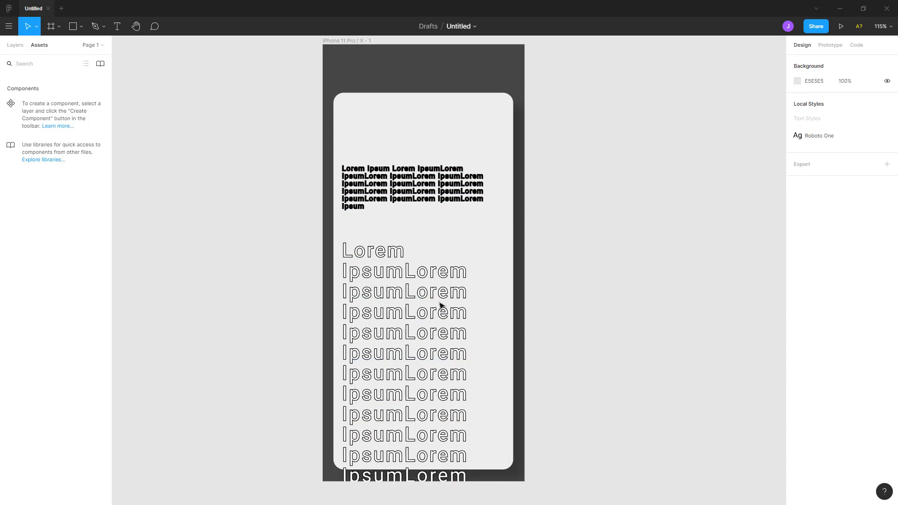